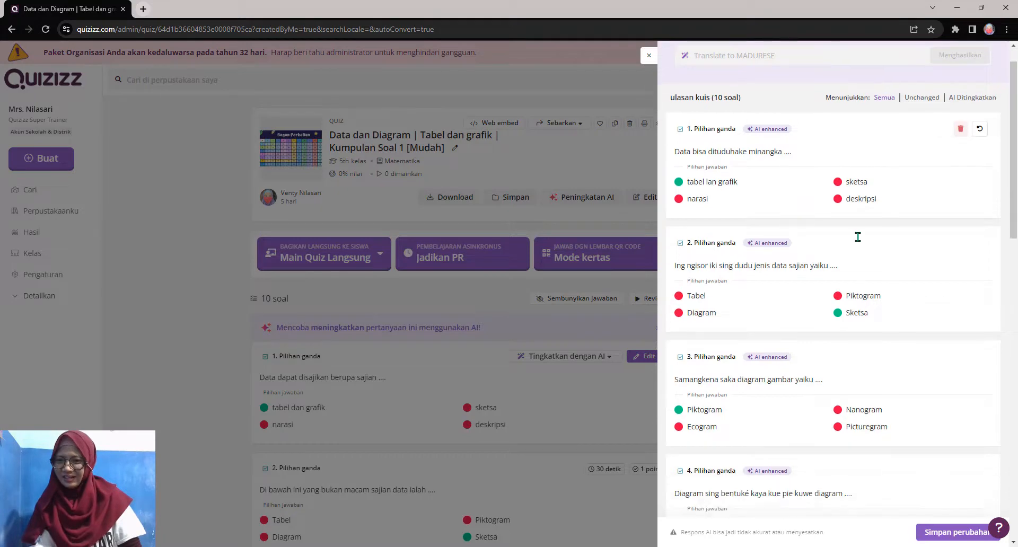
Look through the quiz's Madurese translation and discard this AI response without giving feedback
scroll(861, 297, up, 2)
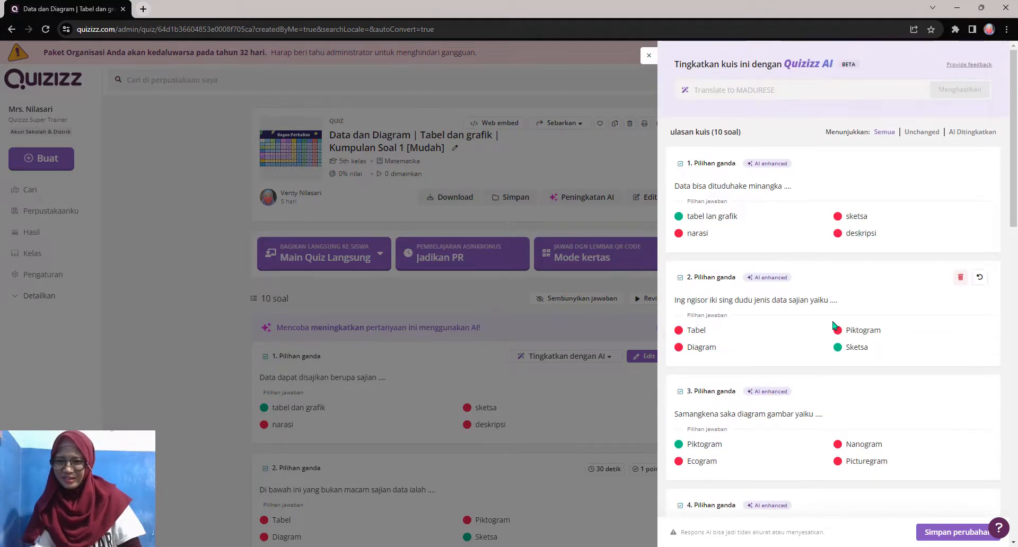
scroll(834, 281, down, 4)
scroll(833, 321, up, 4)
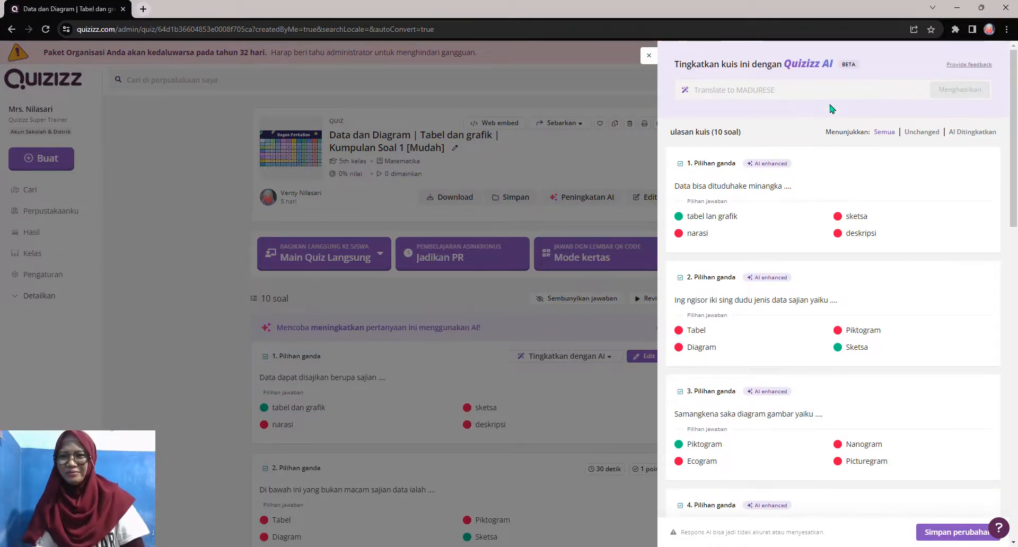
click(647, 58)
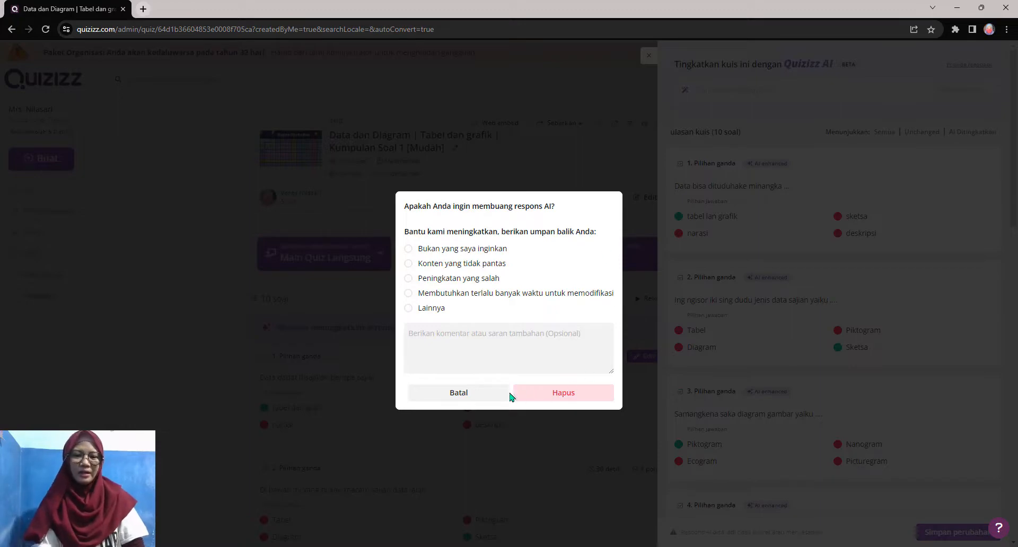
click(555, 402)
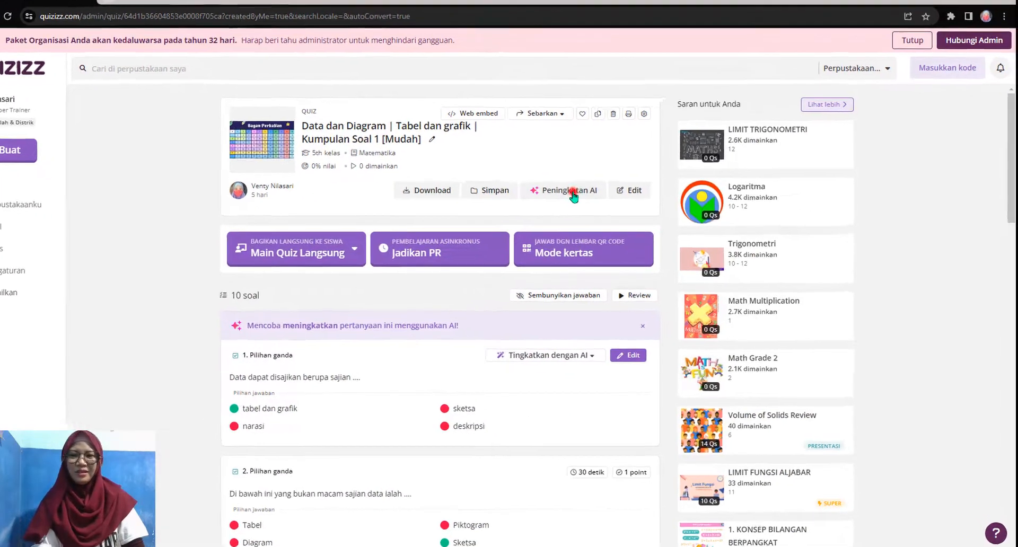
Generate a "Jadikan Itu Menyenangkan" AI enhancement of the whole quiz, look through the rewritten questions and discard the response
click(574, 196)
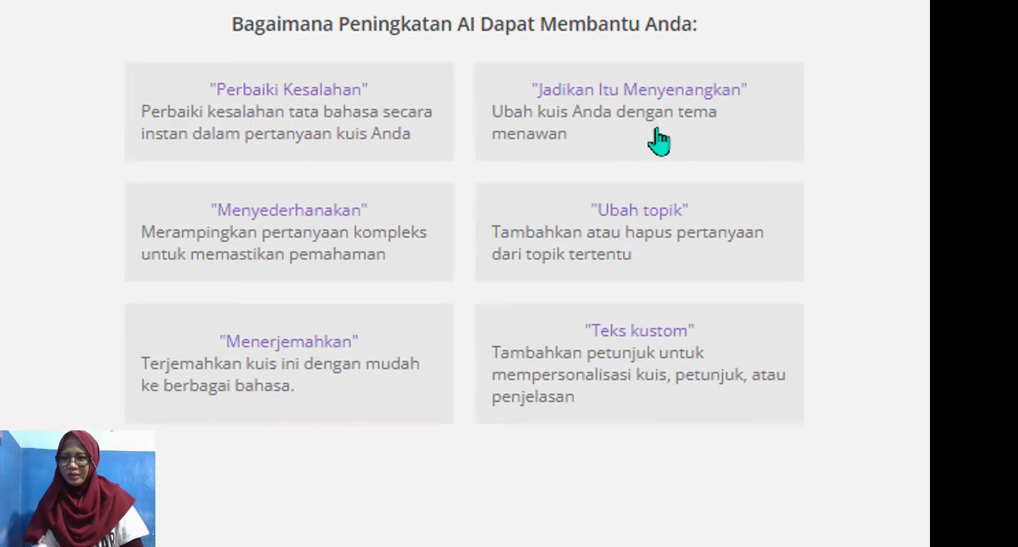
click(555, 133)
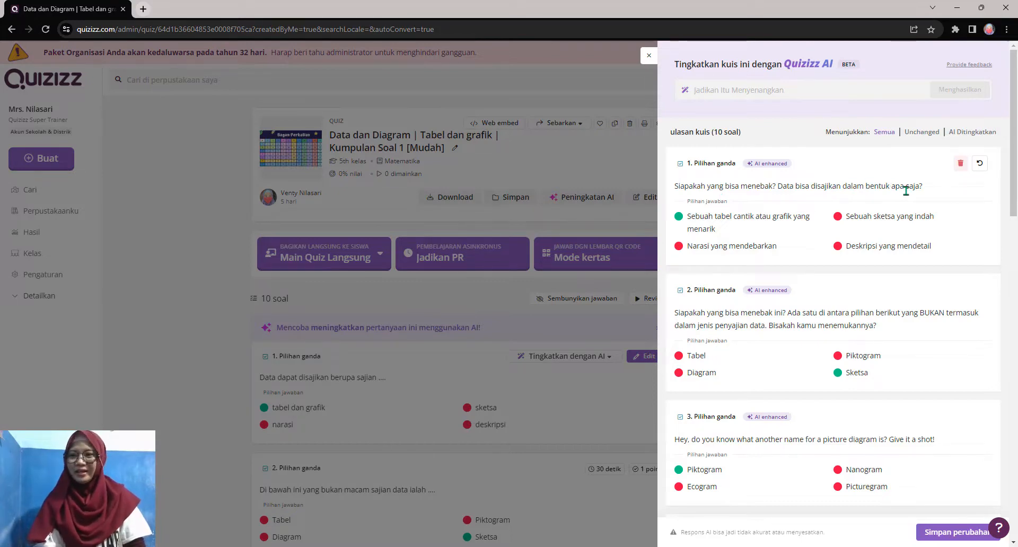
scroll(930, 308, down, 4)
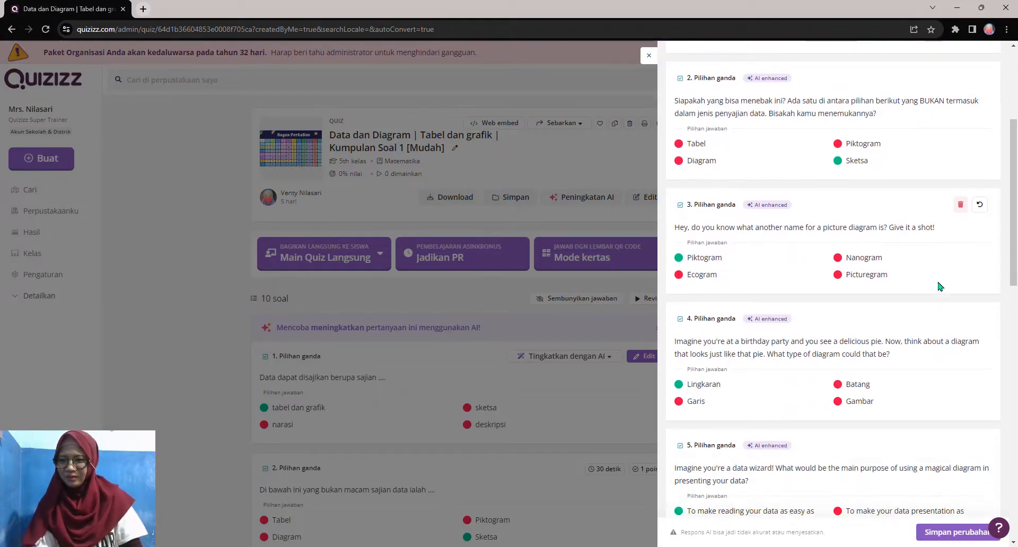
scroll(872, 220, up, 4)
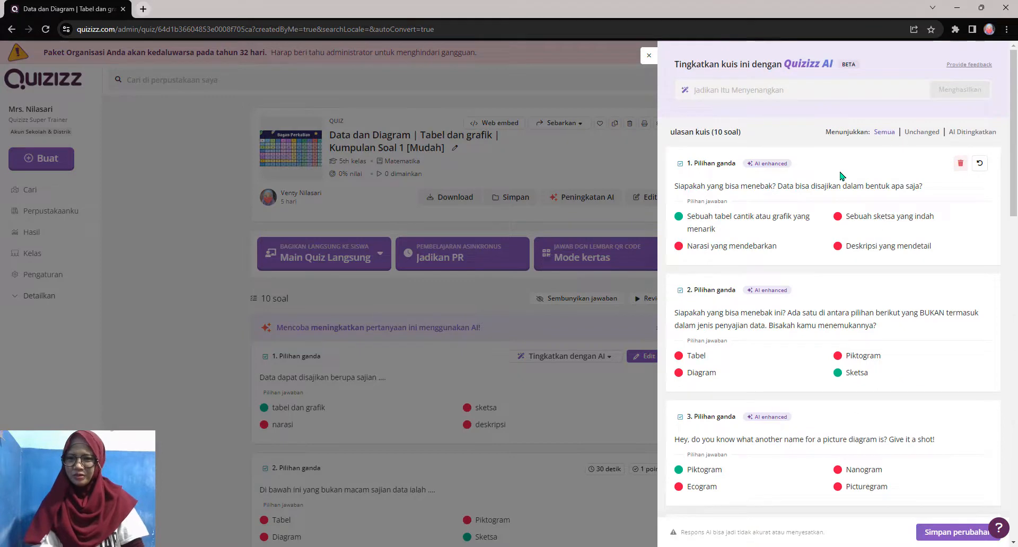
click(648, 55)
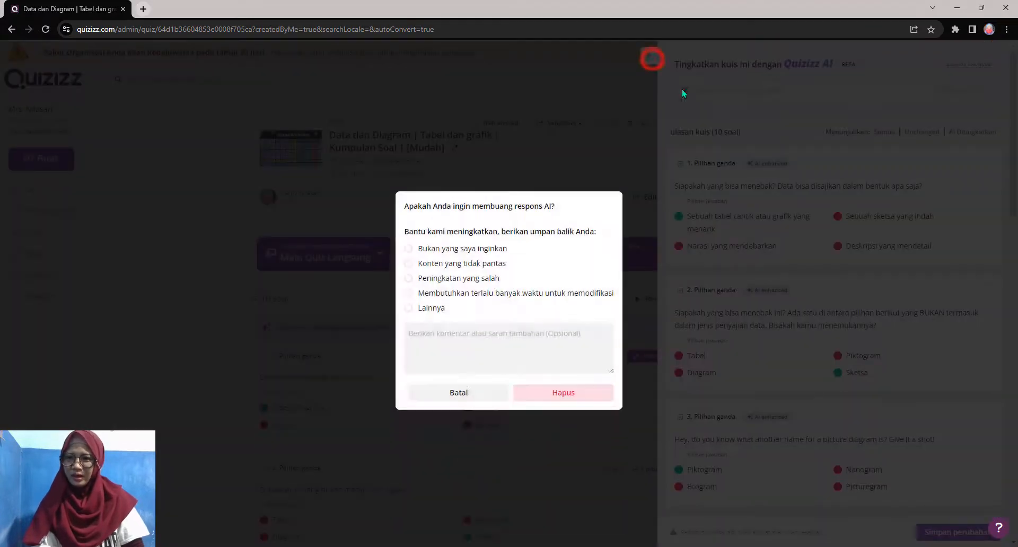
click(554, 389)
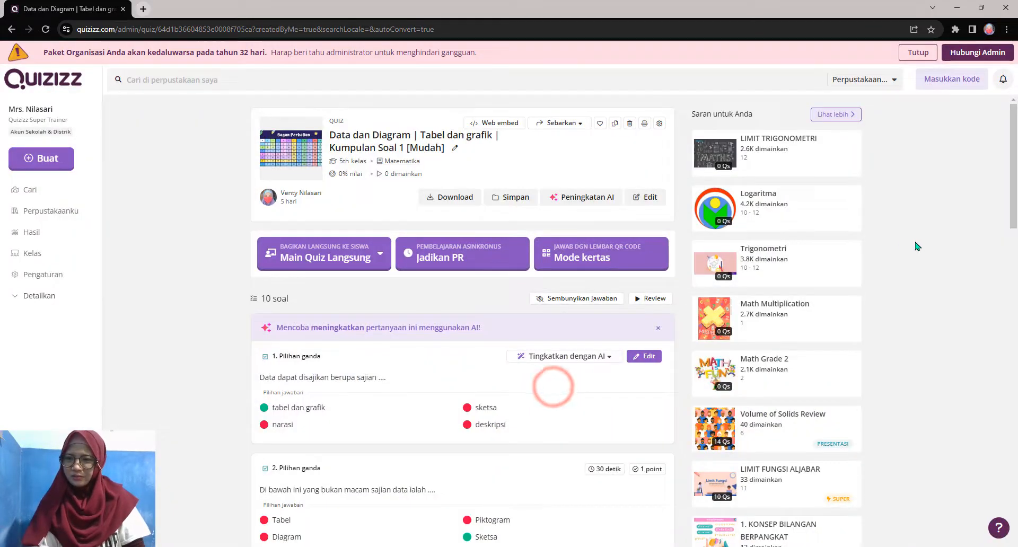
Open the quiz's AI enhancement with the "Ubah topik" option and examine the suggested prompts for improving, adding and removing questions
click(582, 199)
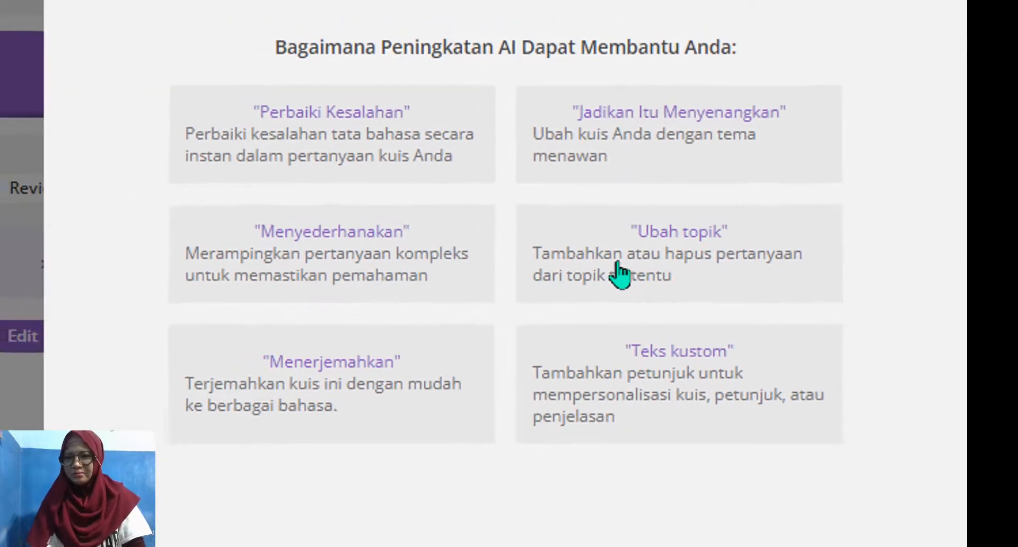
click(590, 259)
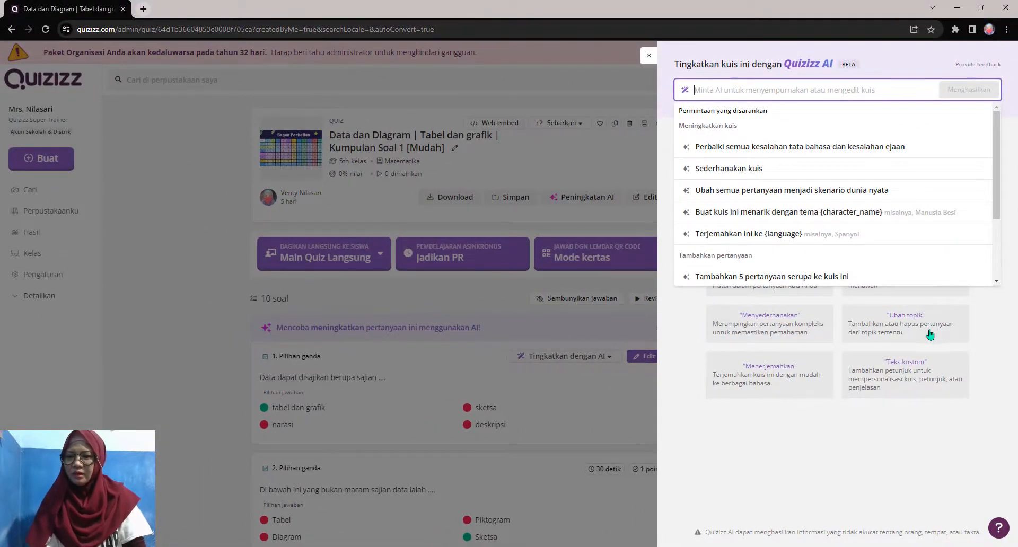
click(864, 334)
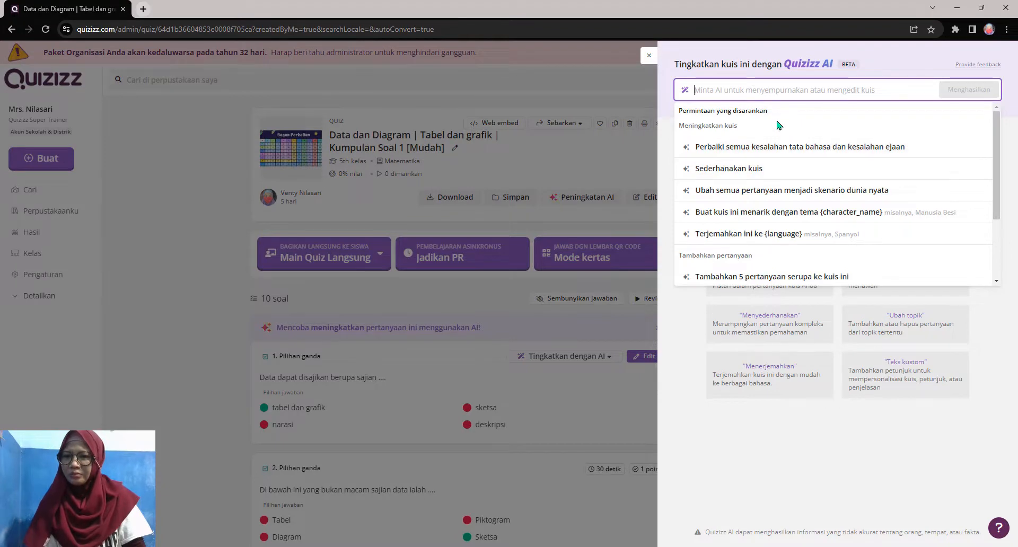
scroll(779, 132, down, 1)
scroll(779, 132, down, 1)
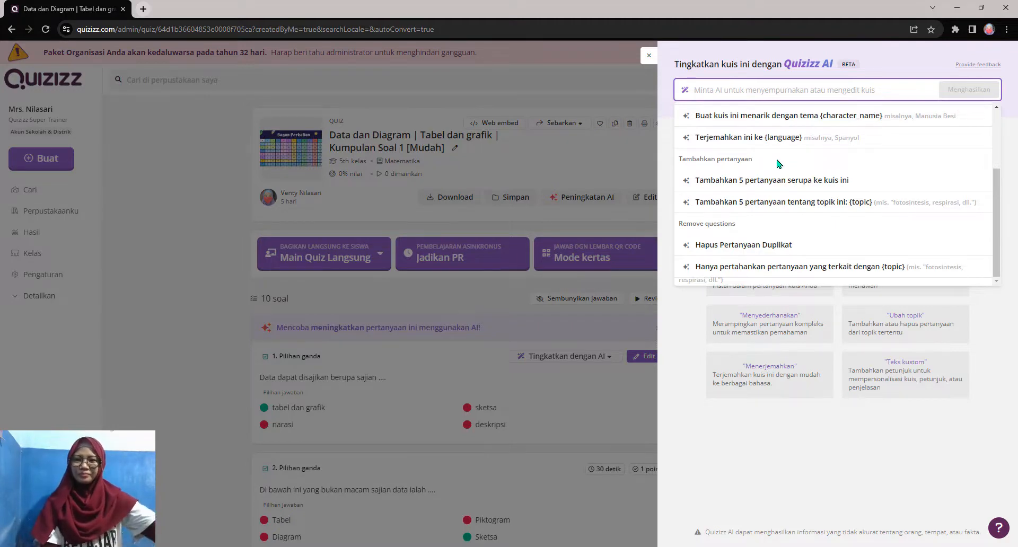
scroll(780, 164, up, 2)
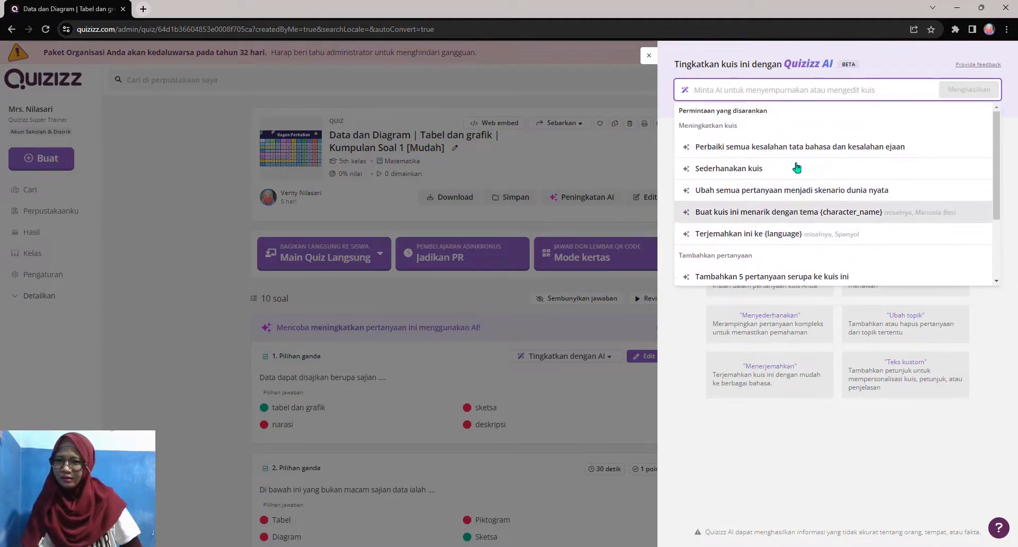
scroll(802, 237, down, 2)
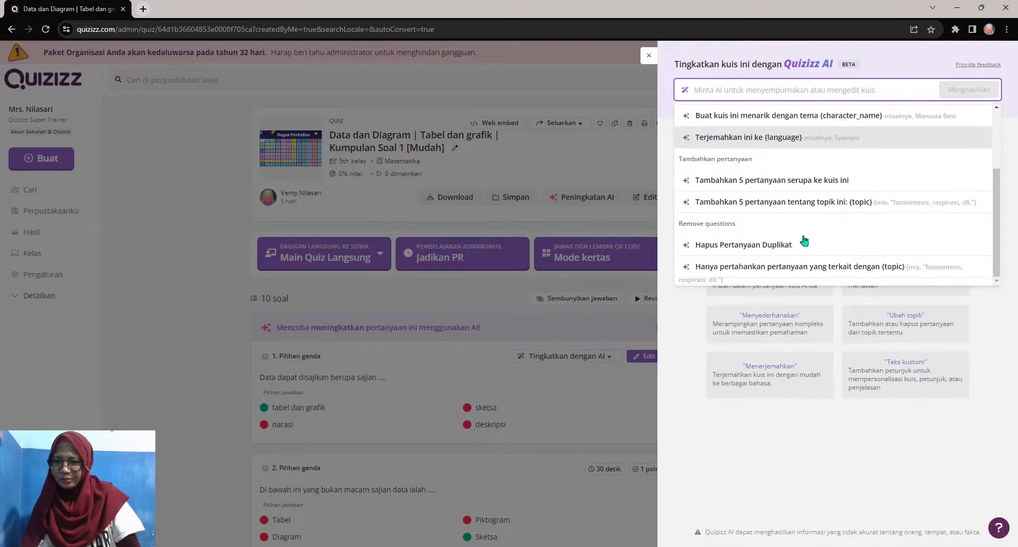
scroll(805, 175, up, 2)
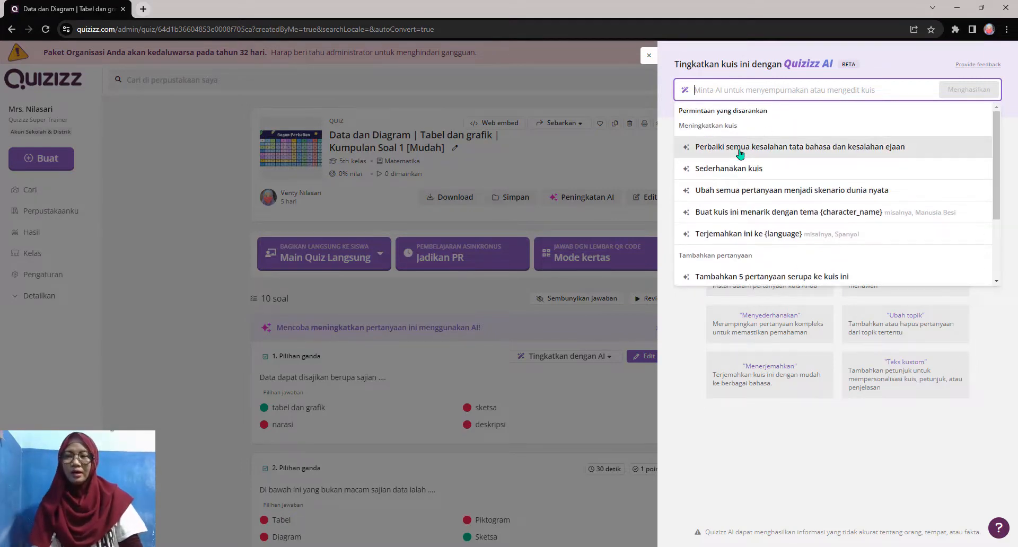
scroll(742, 159, down, 3)
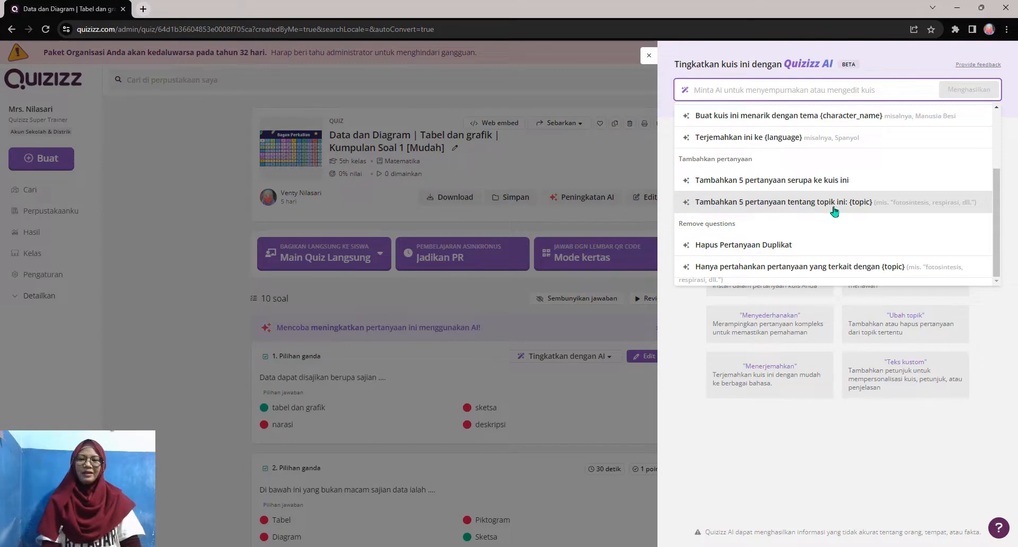
scroll(792, 223, up, 2)
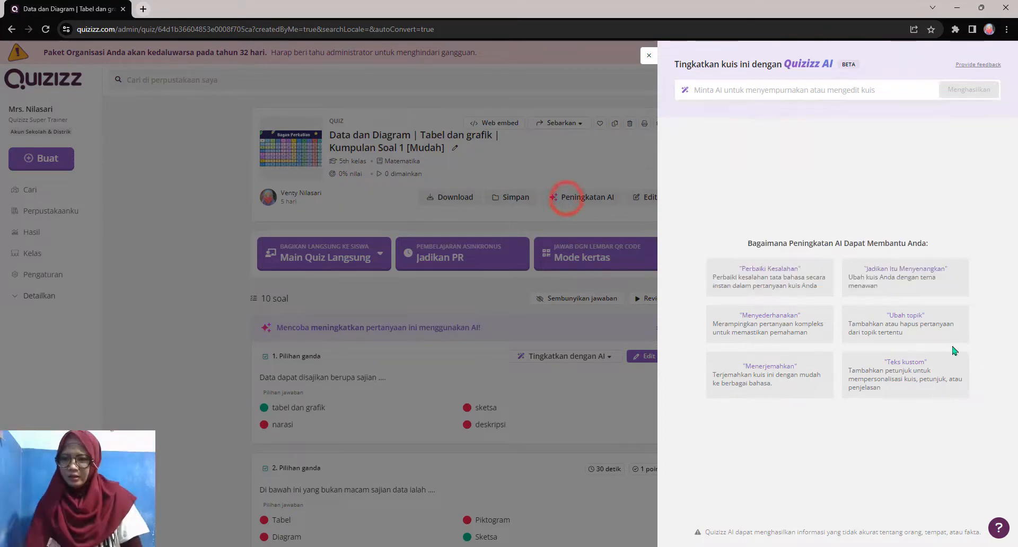
Generate a "Teks kustom" AI rewrite of the quiz from the prompt "ubah soal menjadi tokoh", a character's first name, and "tentang kehidupan sehari-hari"
click(907, 375)
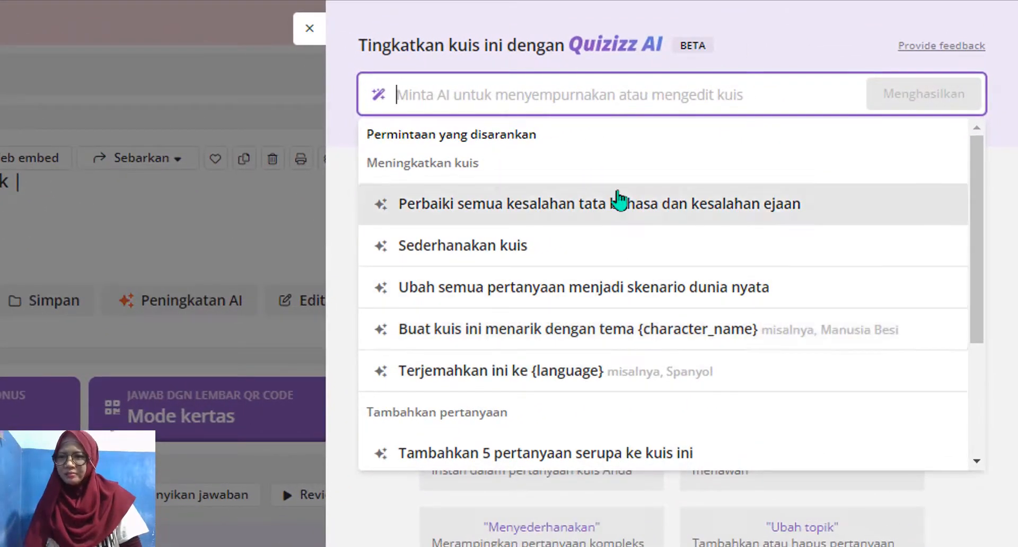
scroll(643, 239, down, 3)
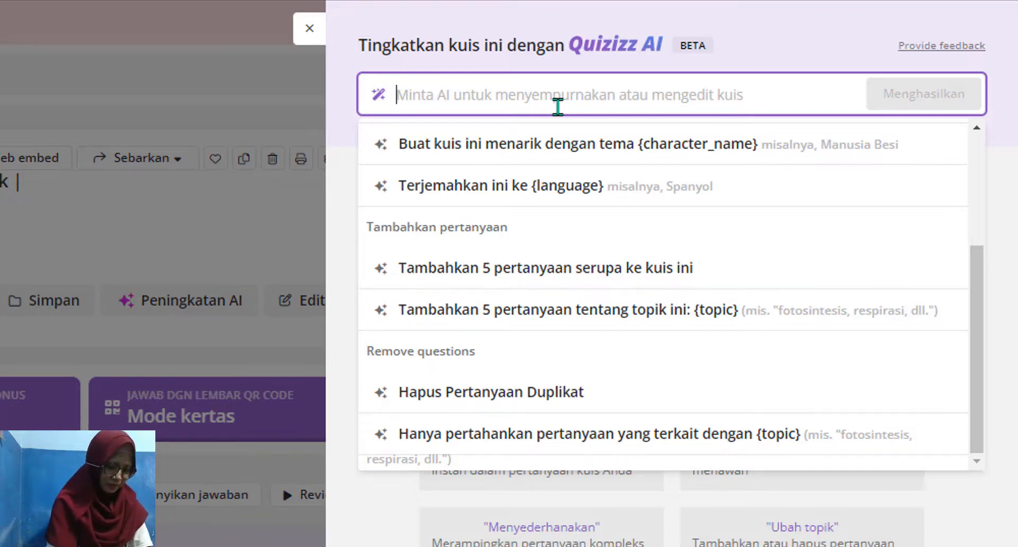
text(UBAH)
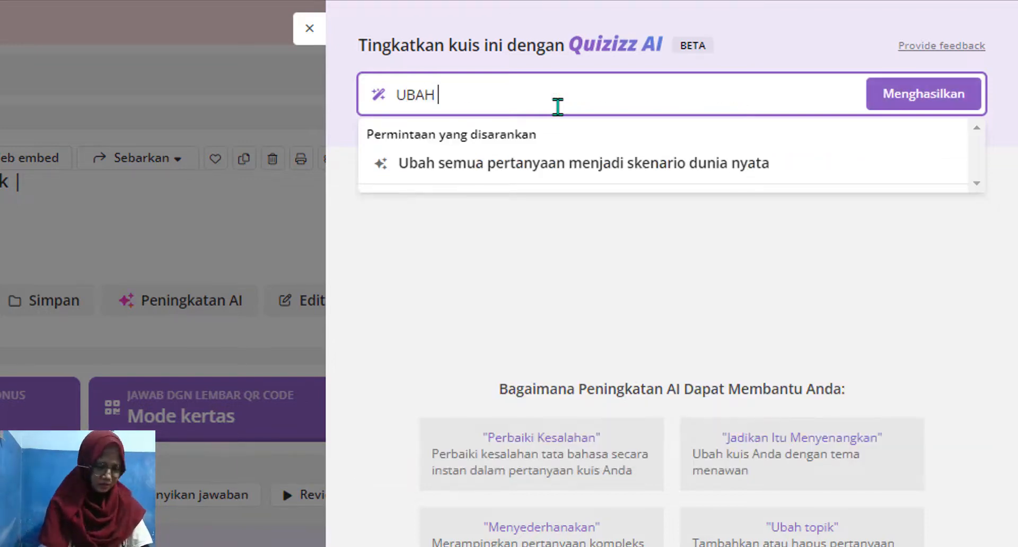
key(BackSpace)
key(BackSpace)
key(BackSpace)
key(BackSpace)
key(BackSpace)
text(ubah soal menjadi)
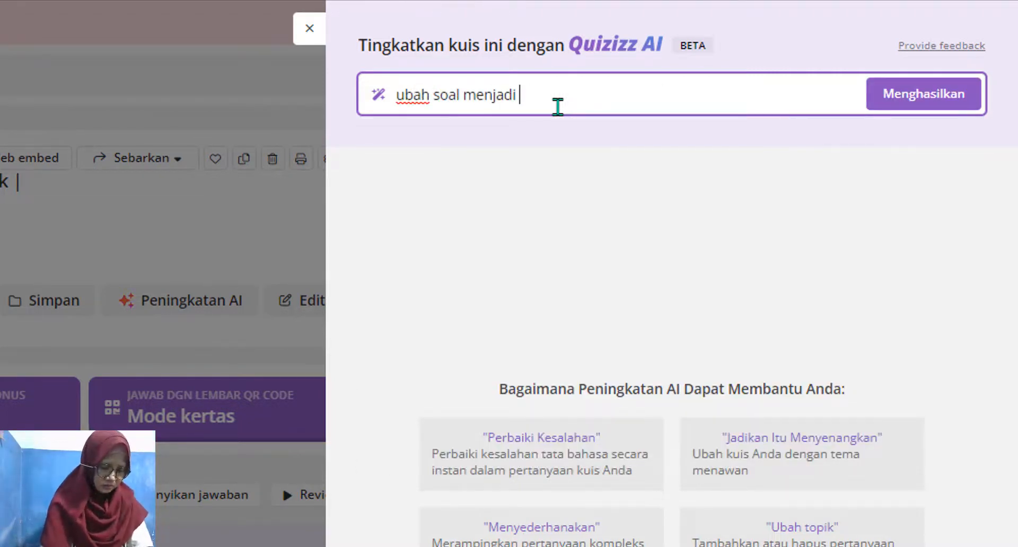
text( tokoh Ahmad)
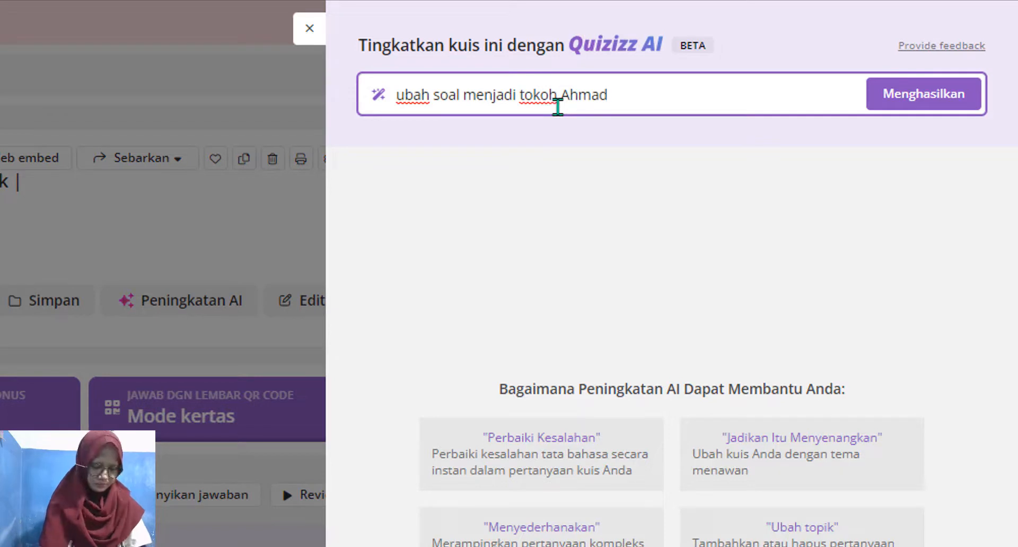
text( tentang)
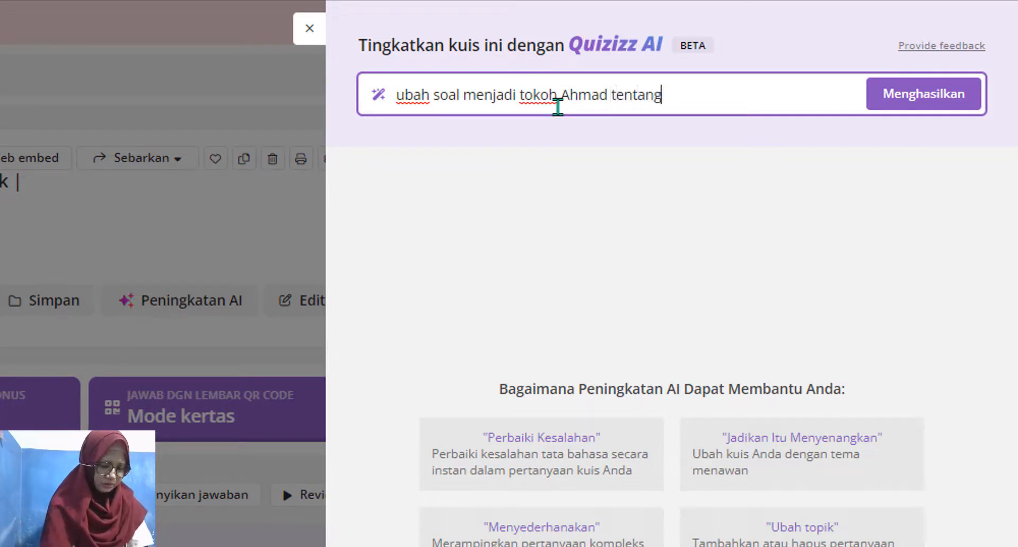
text(  kehidupan sehari-hari)
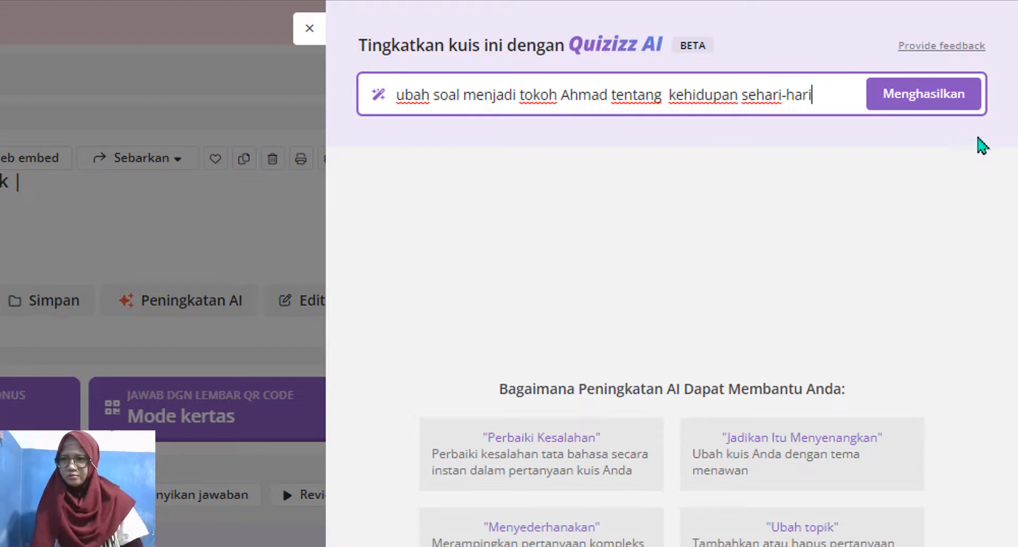
click(918, 106)
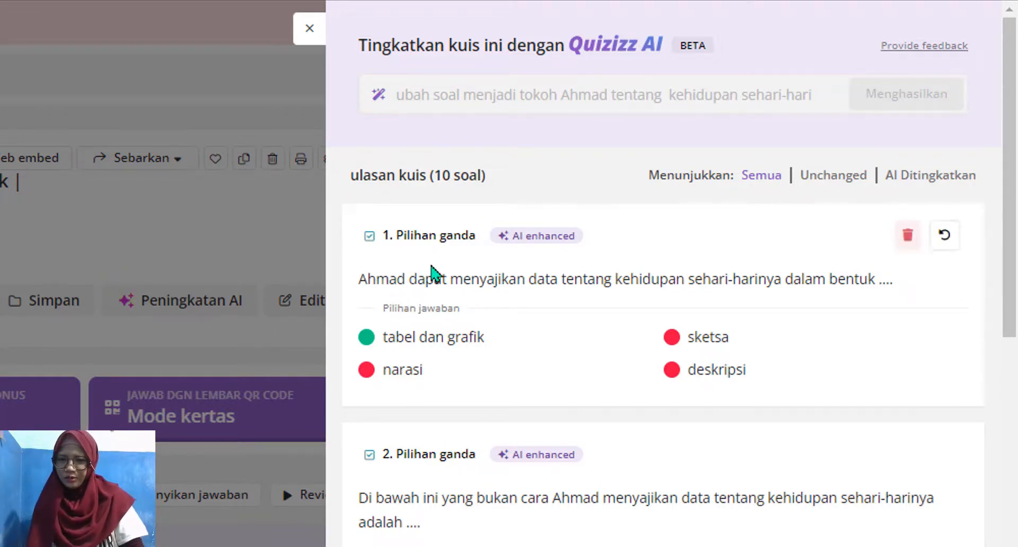
Review the questions rewritten around the everyday-life character and discard this AI response
scroll(497, 494, down, 6)
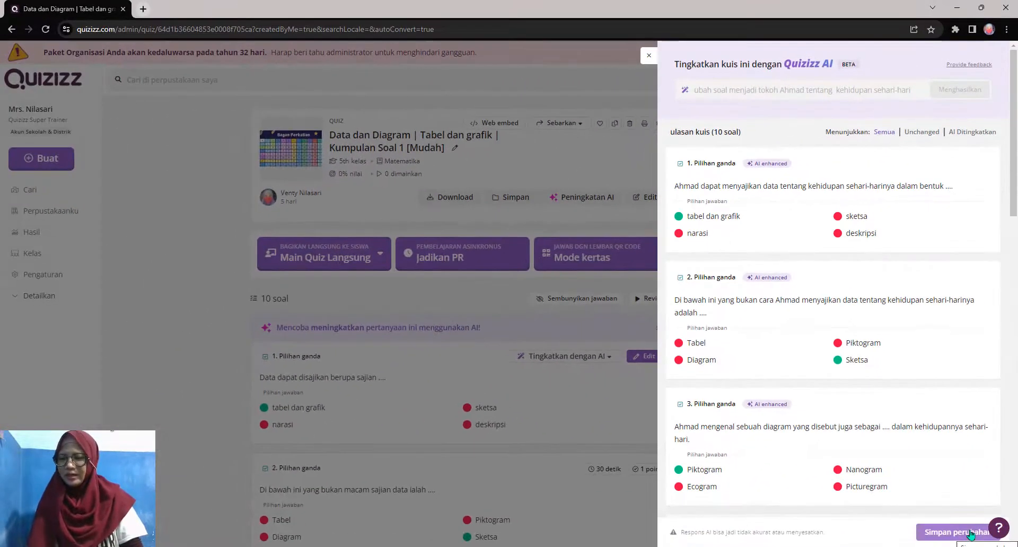
click(649, 55)
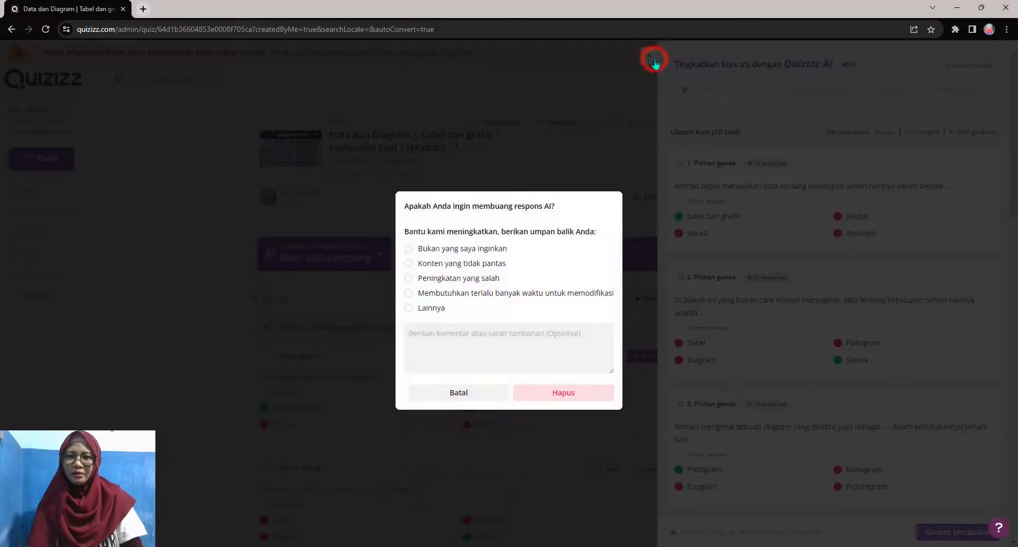
click(558, 402)
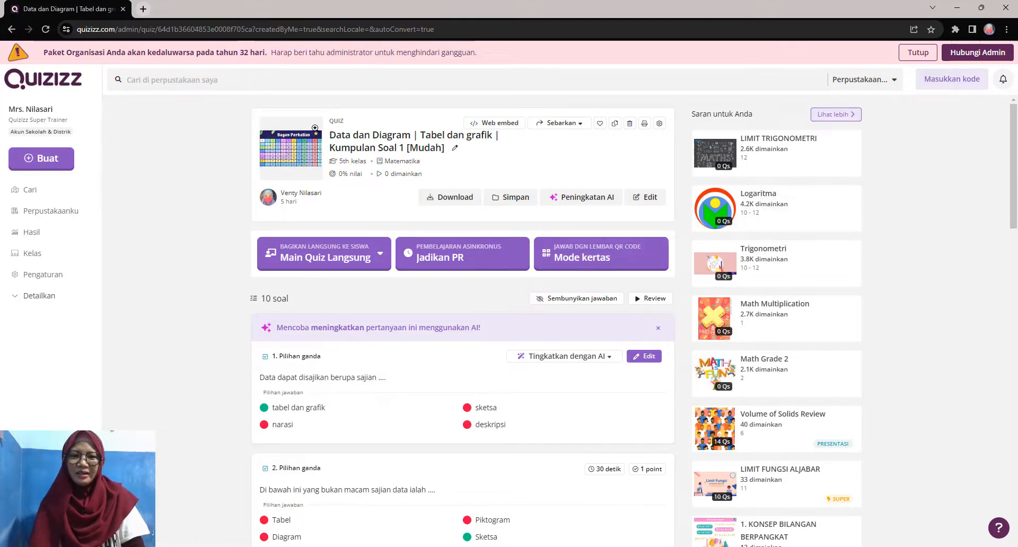
Look over the quiz's original questions and open the whole quiz for editing
scroll(542, 224, down, 2)
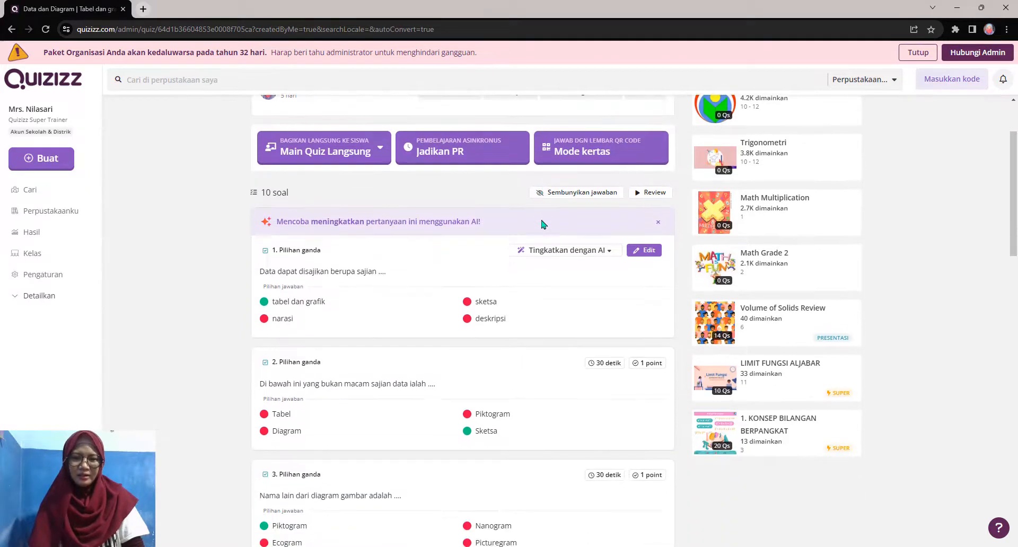
scroll(601, 228, up, 2)
scroll(602, 223, down, 3)
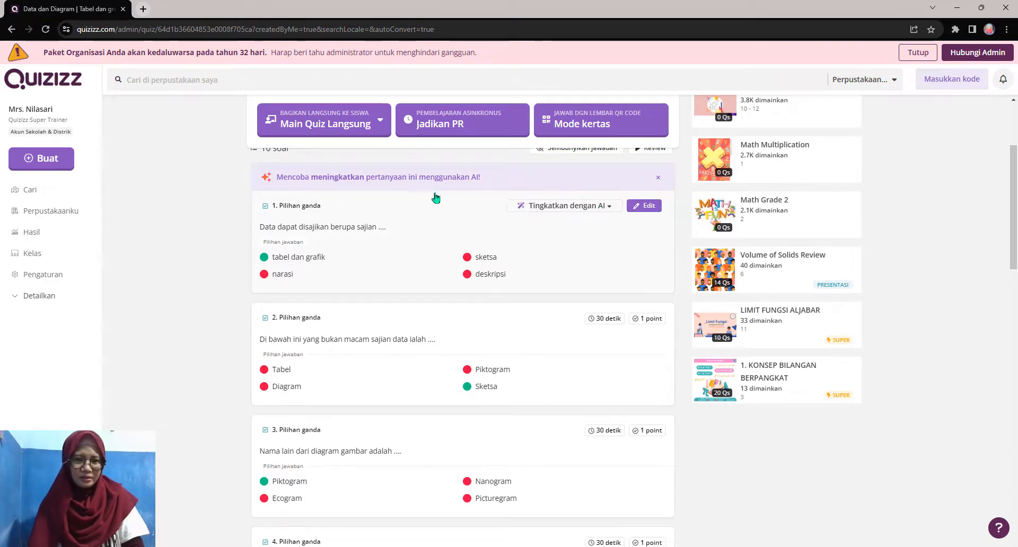
click(580, 206)
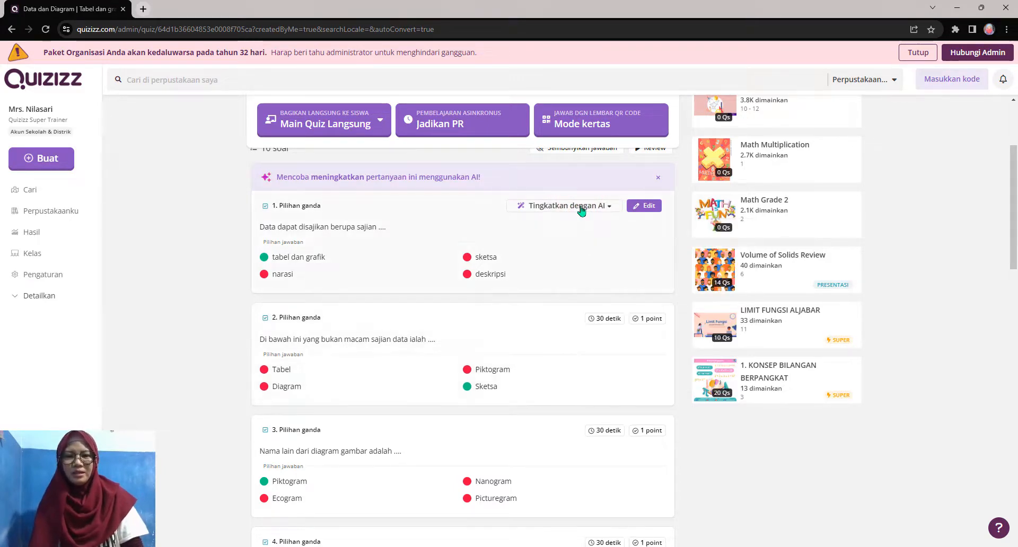
scroll(586, 227, up, 3)
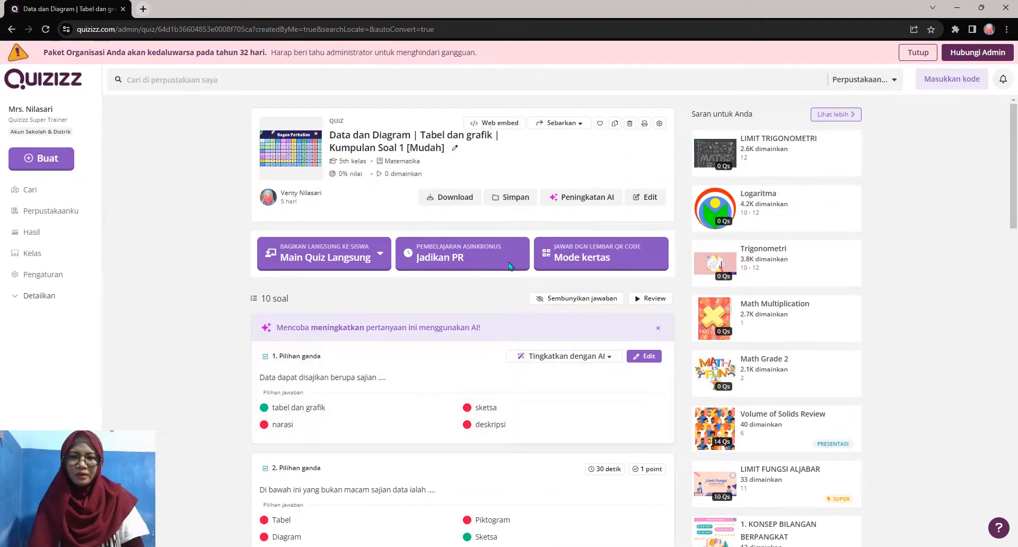
scroll(386, 339, down, 2)
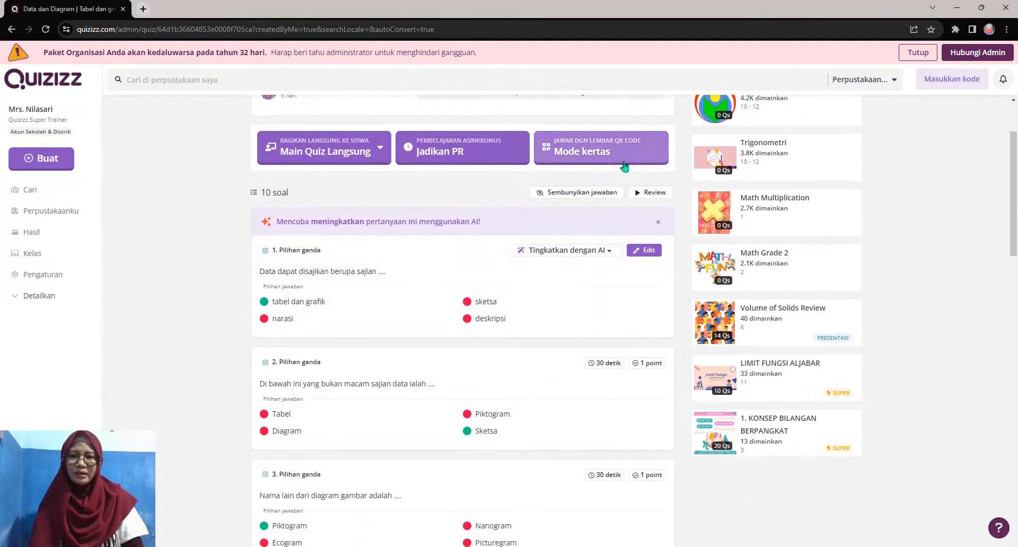
scroll(625, 167, up, 2)
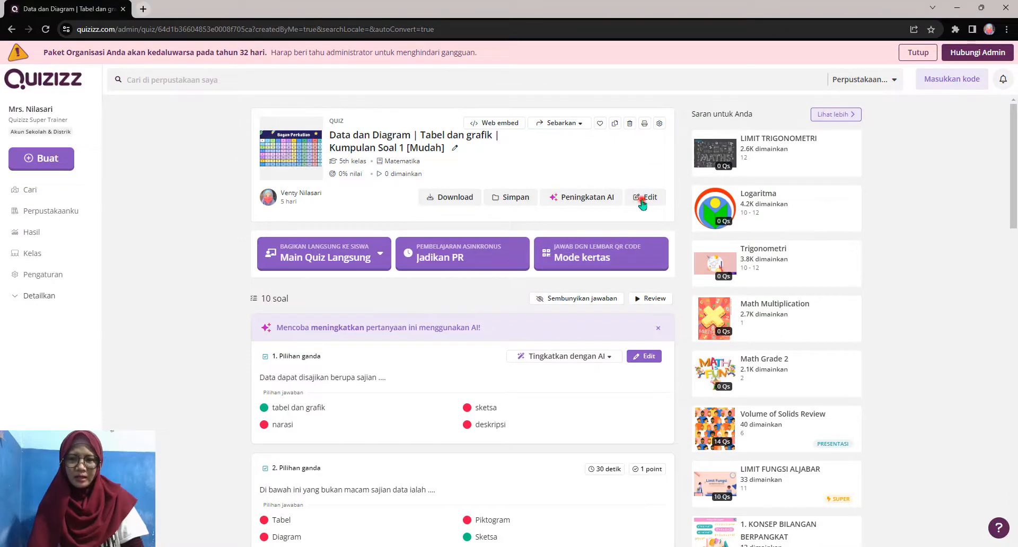
click(642, 202)
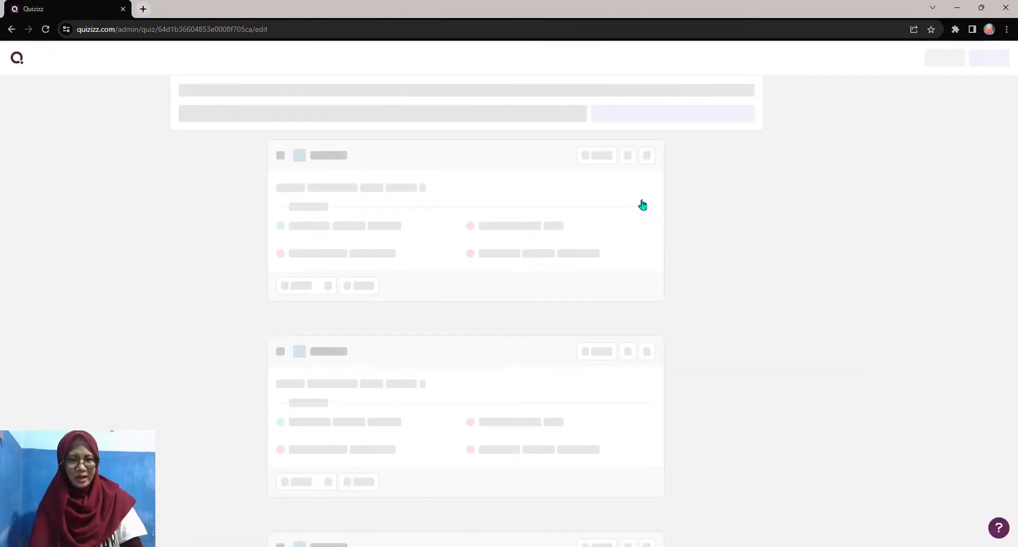